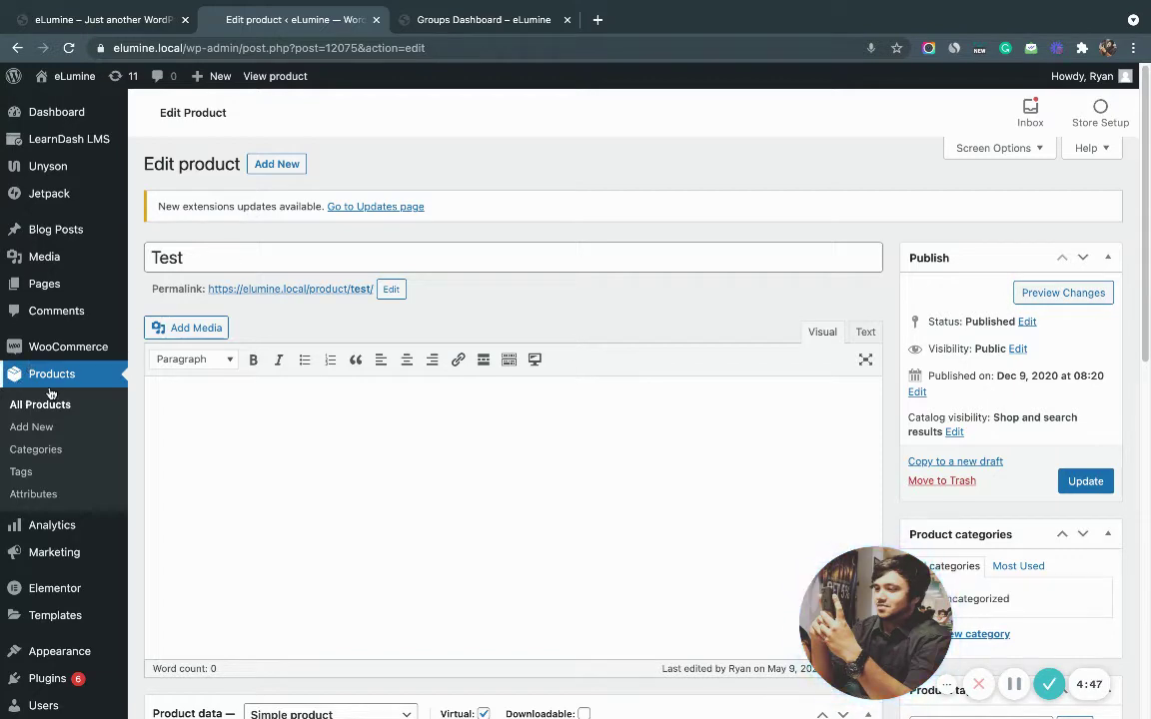
- Show the Inventory tab in the Test product's Product data box
{"action": "scroll", "coordinate": [411, 449], "scroll_direction": "down", "scroll_amount": 5}
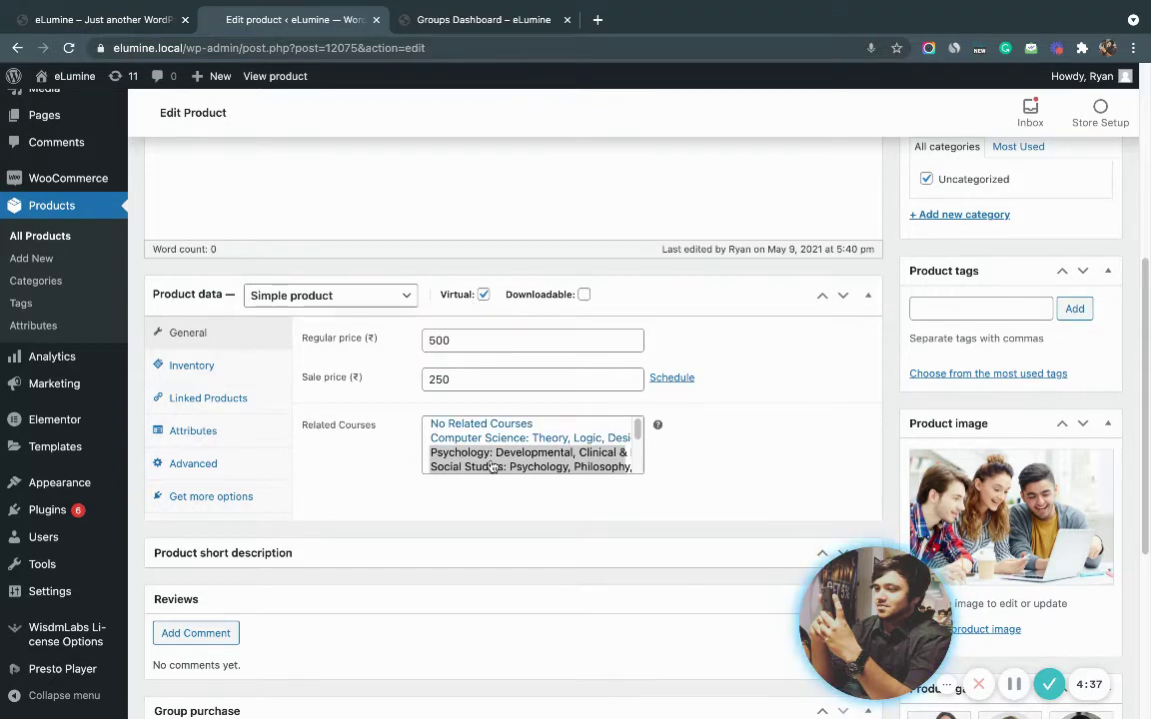
{"action": "scroll", "coordinate": [460, 451], "scroll_direction": "down", "scroll_amount": 1}
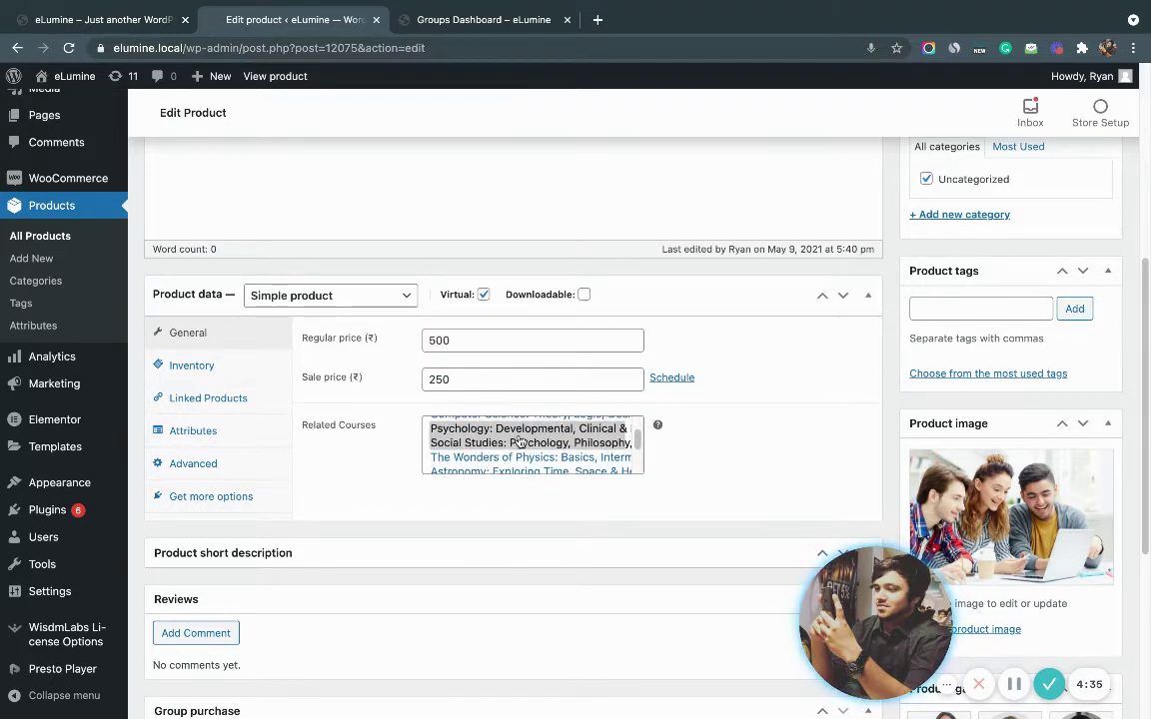
{"action": "left_click", "coordinate": [188, 364]}
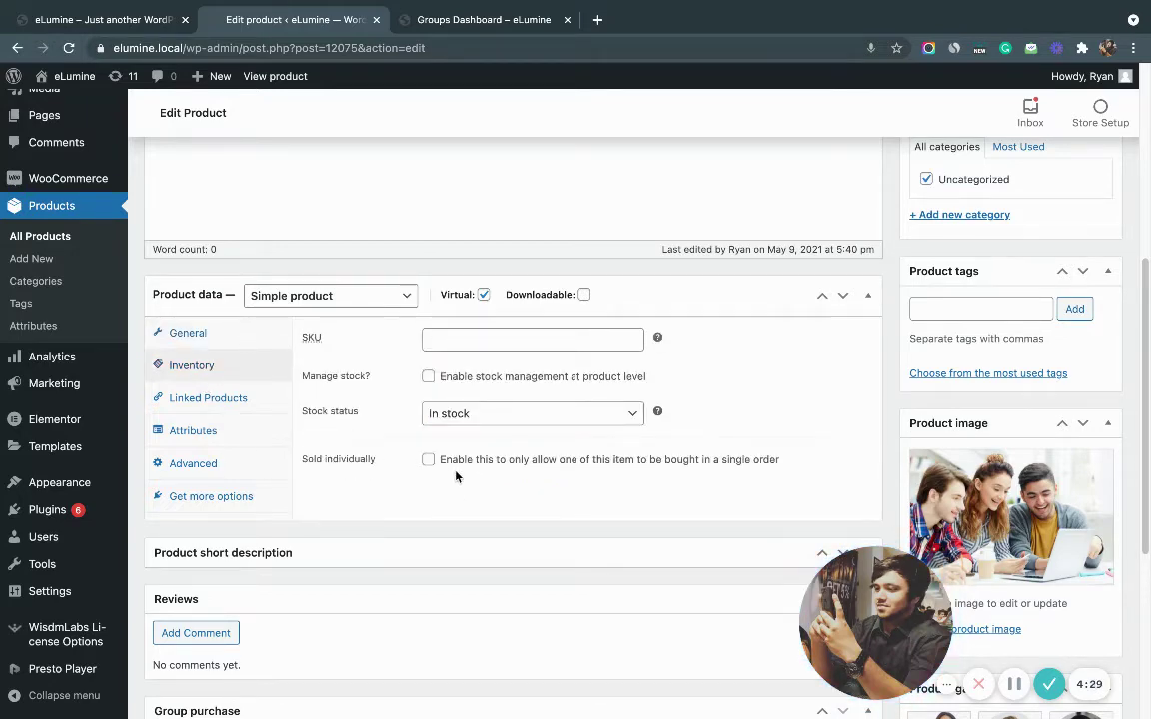
{"action": "scroll", "coordinate": [457, 477], "scroll_direction": "down", "scroll_amount": 4}
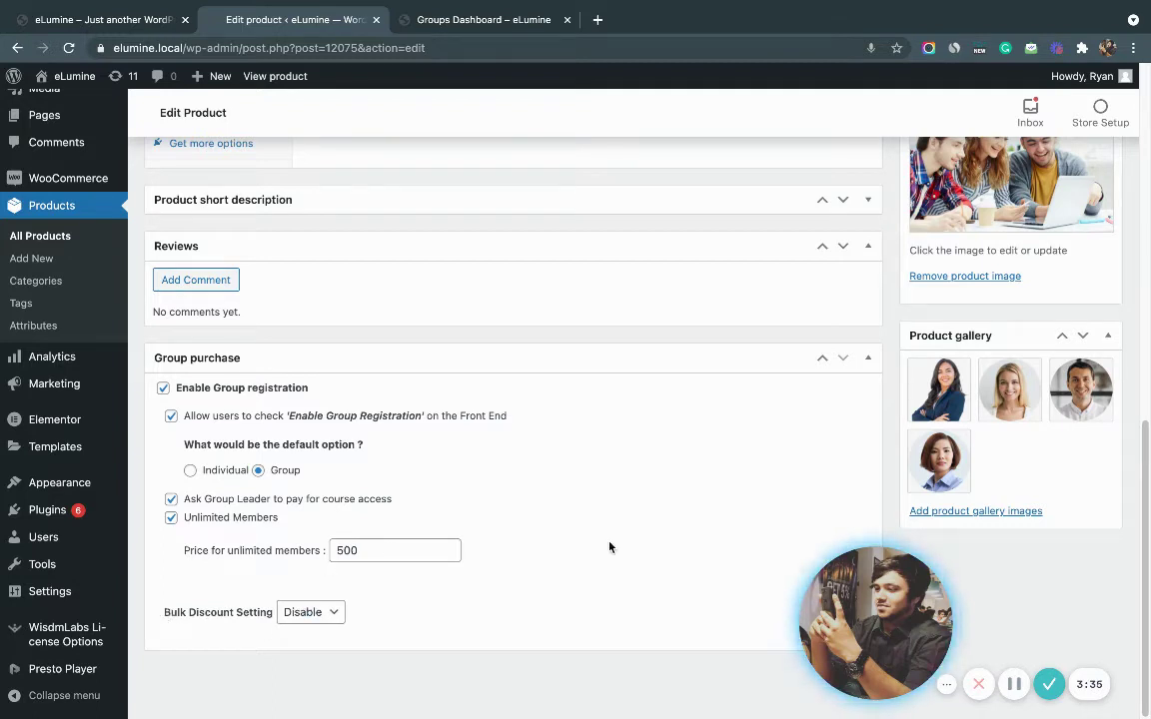
{"action": "scroll", "coordinate": [610, 547], "scroll_direction": "up", "scroll_amount": 10}
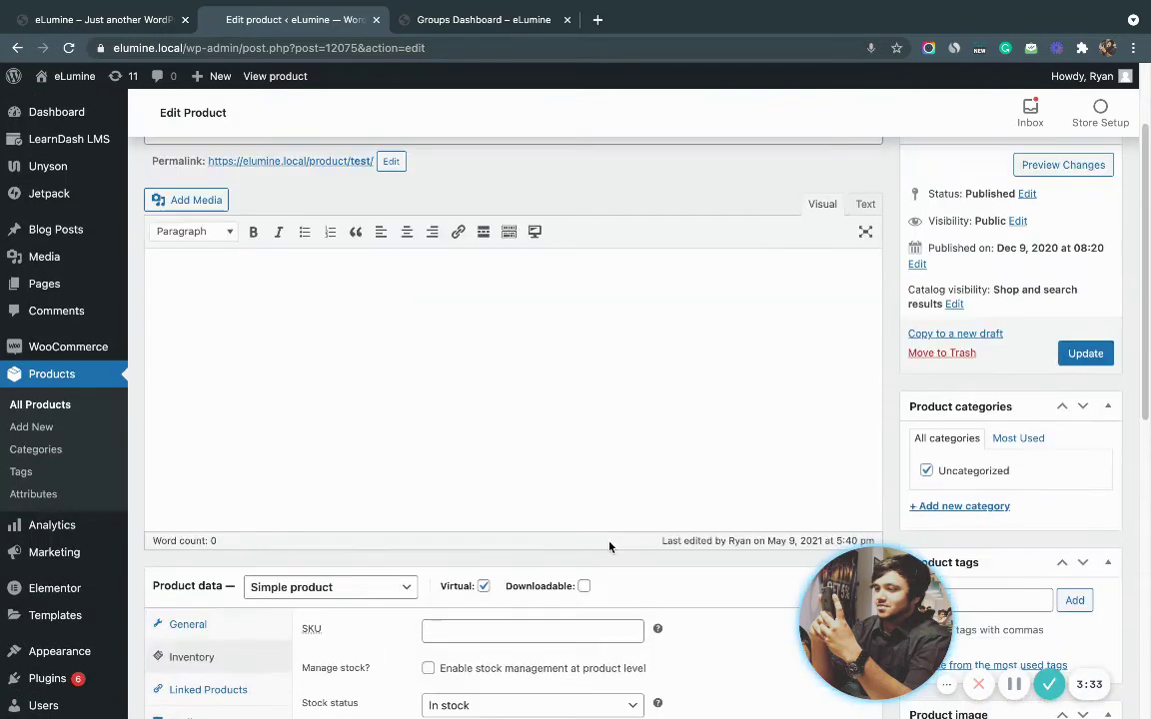
{"action": "scroll", "coordinate": [609, 546], "scroll_direction": "up", "scroll_amount": 2}
- Update the Test product and view its storefront page in a new tab
{"action": "left_click", "coordinate": [1086, 453]}
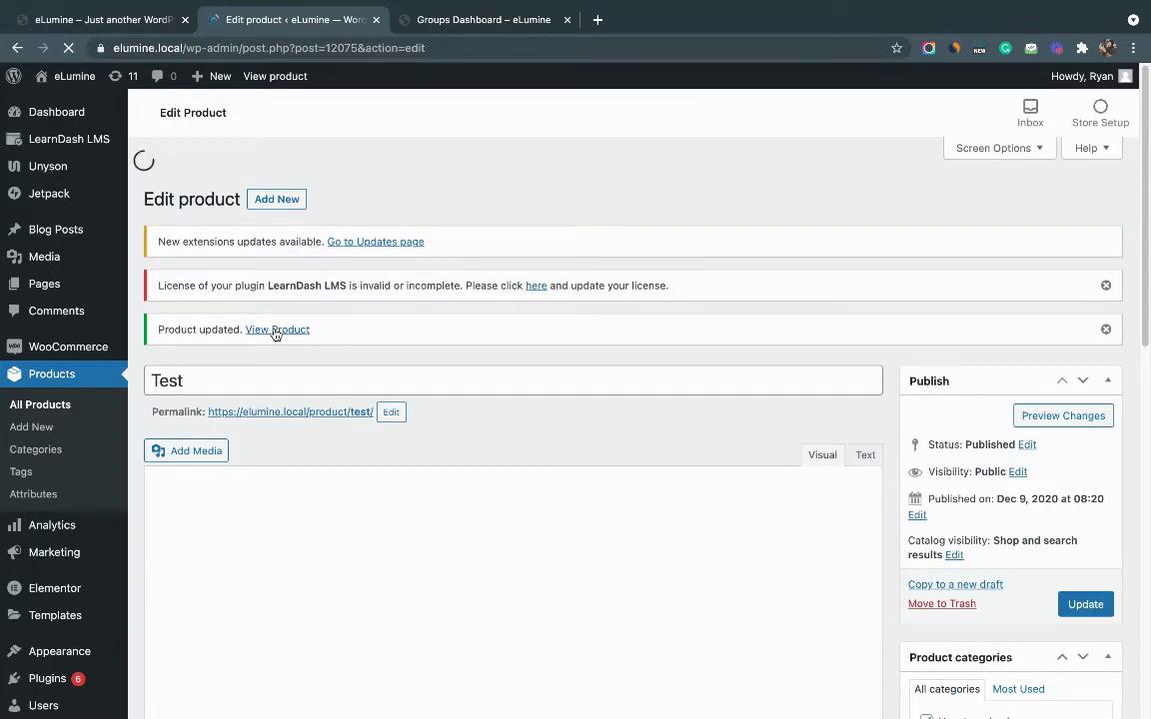
{"action": "left_click_drag", "start_coordinate": [305, 332], "coordinate": [243, 331]}
{"action": "left_click", "coordinate": [276, 293], "text": "super"}
{"action": "left_click", "coordinate": [464, 20]}
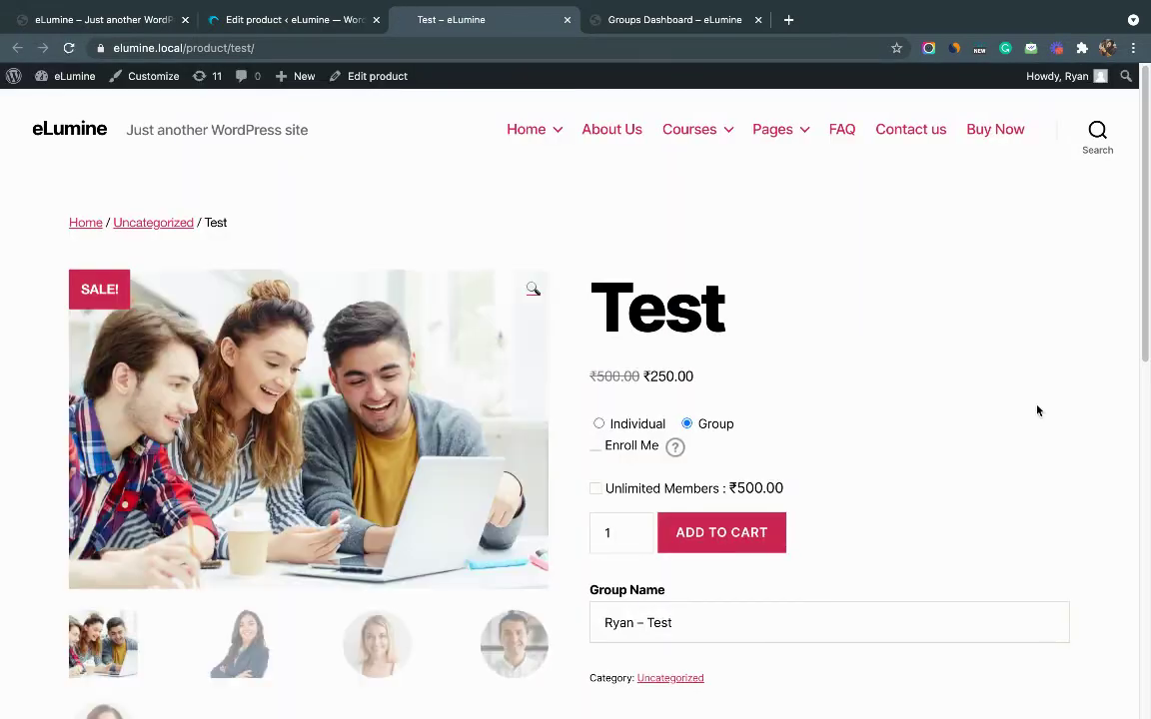
- Change the purchase quantity from 1 to 10, keeping the Group option and existing group name
{"action": "scroll", "coordinate": [1045, 414], "scroll_direction": "down", "scroll_amount": 2}
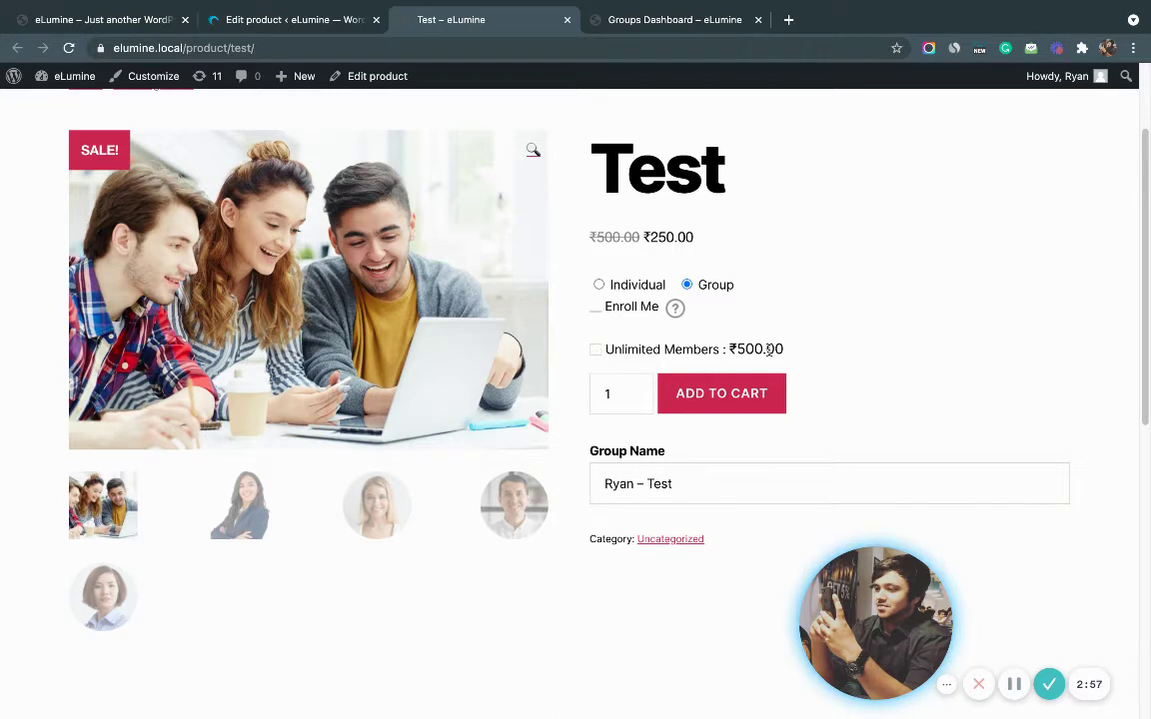
{"action": "left_click", "coordinate": [610, 391]}
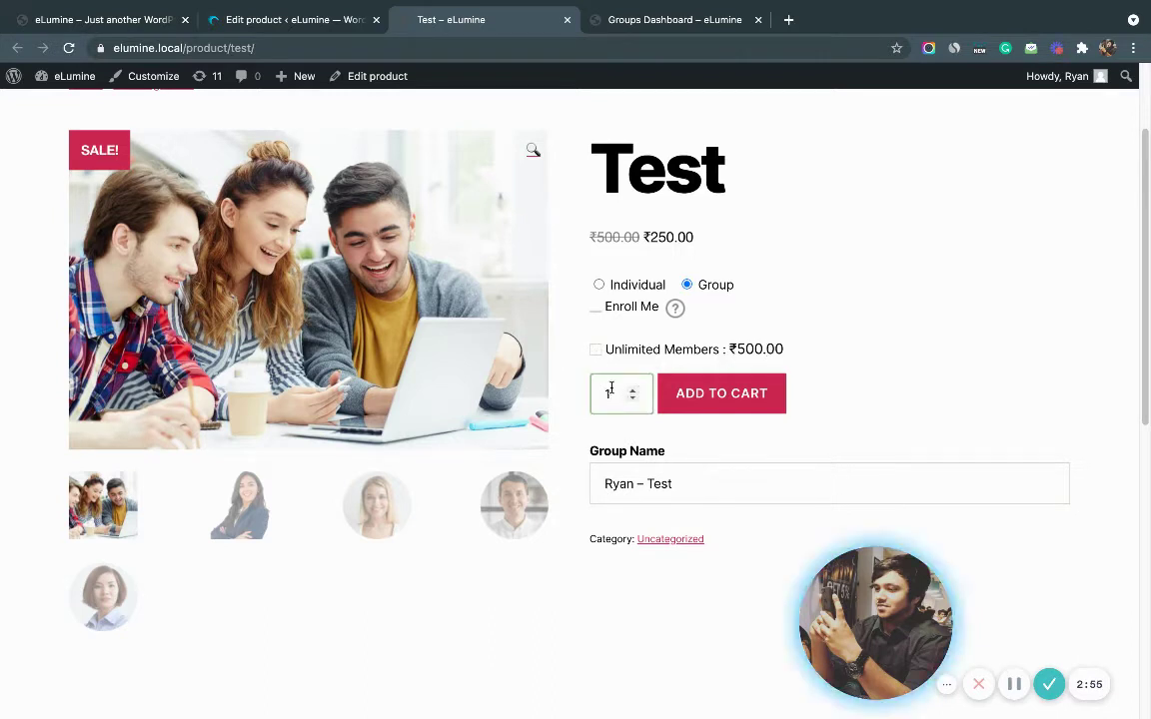
{"action": "type", "text": "0"}
{"action": "left_click", "coordinate": [695, 488]}
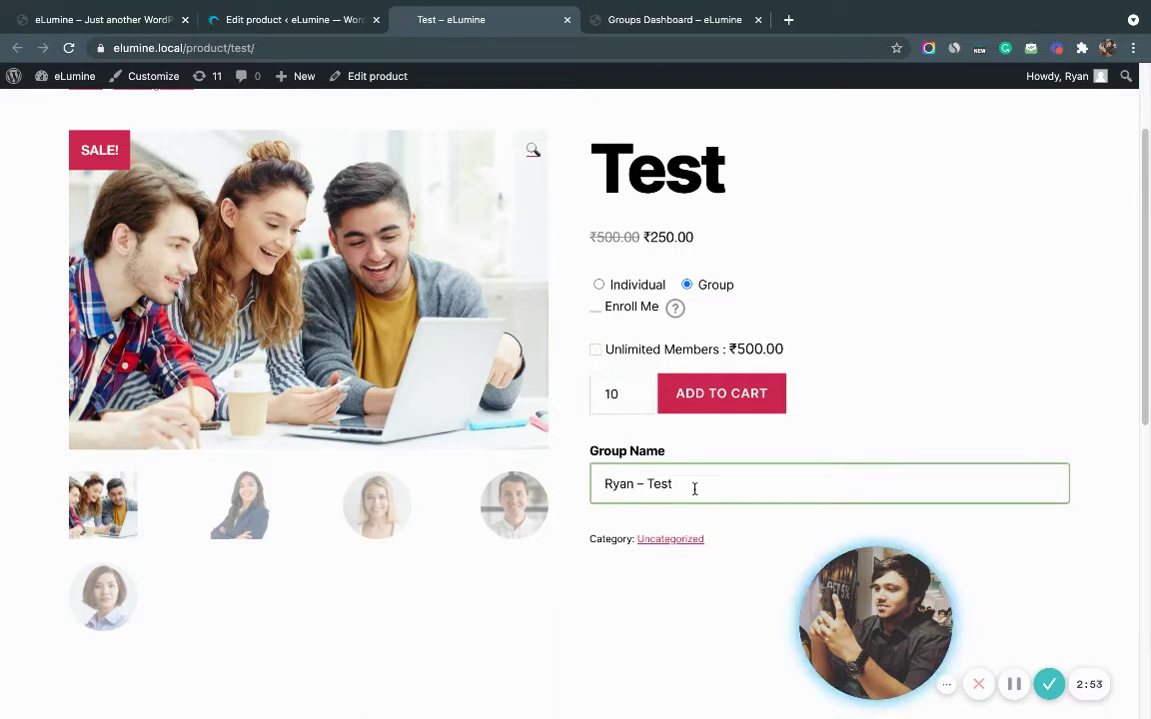
{"action": "triple_click", "coordinate": [695, 487]}
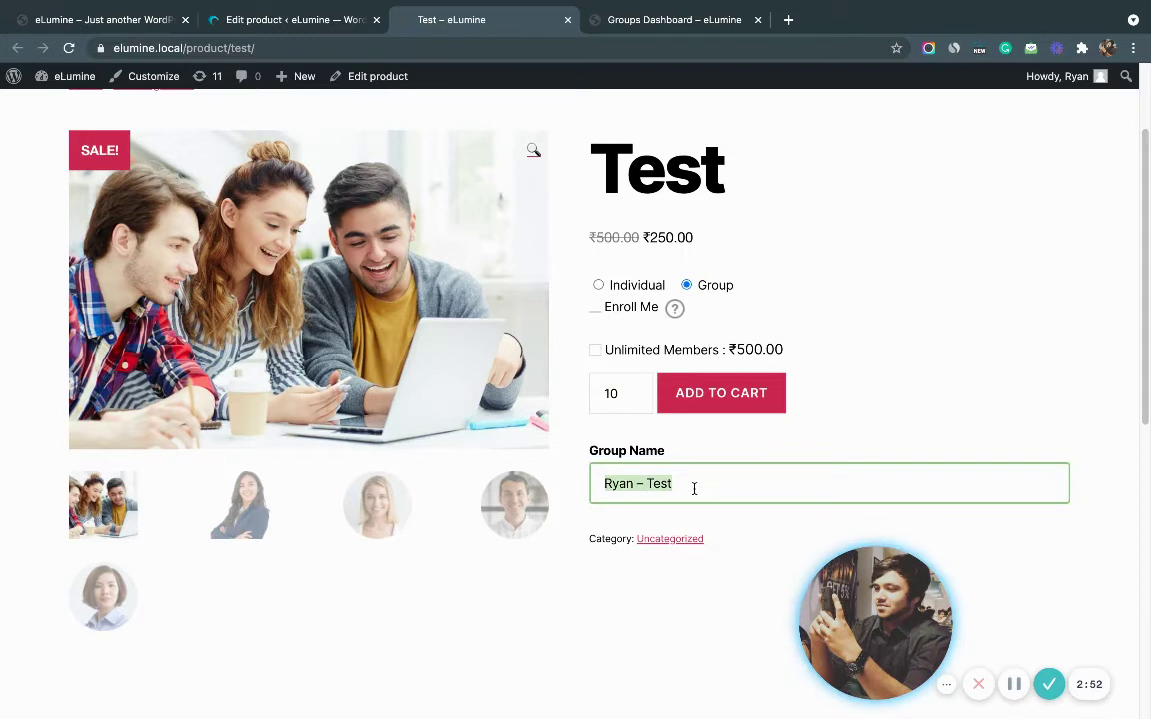
{"action": "left_click", "coordinate": [768, 537]}
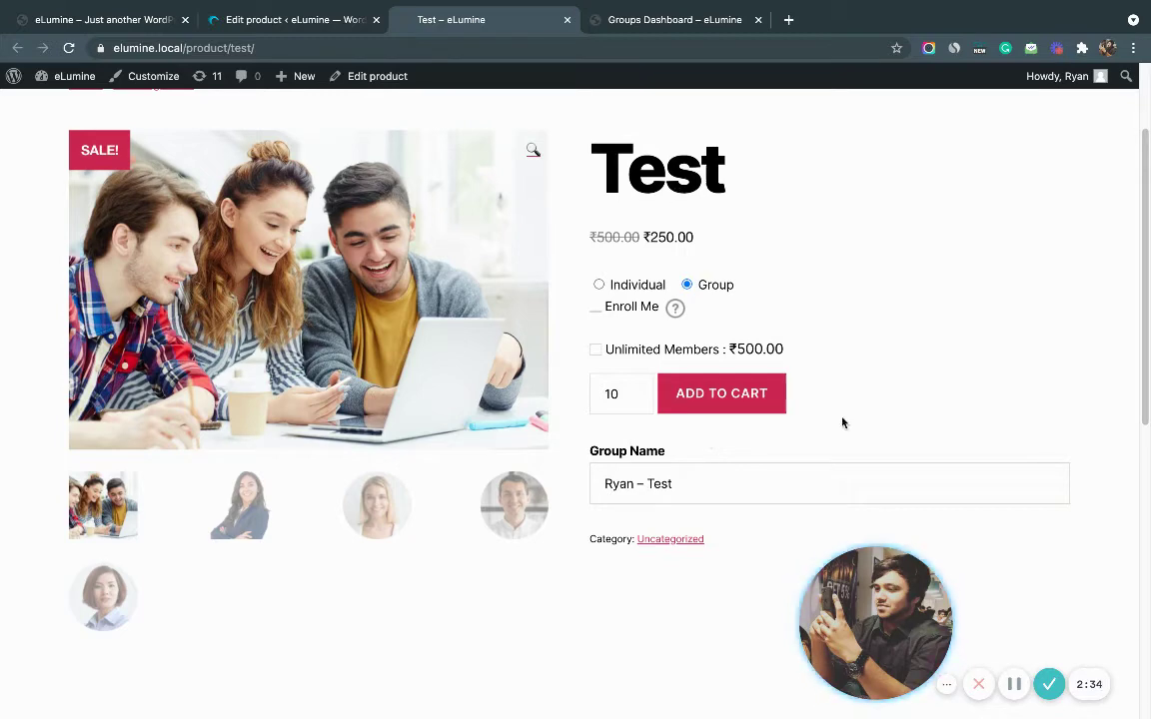
- Add 10 Test products to the cart and view the cart
{"action": "left_click", "coordinate": [732, 400]}
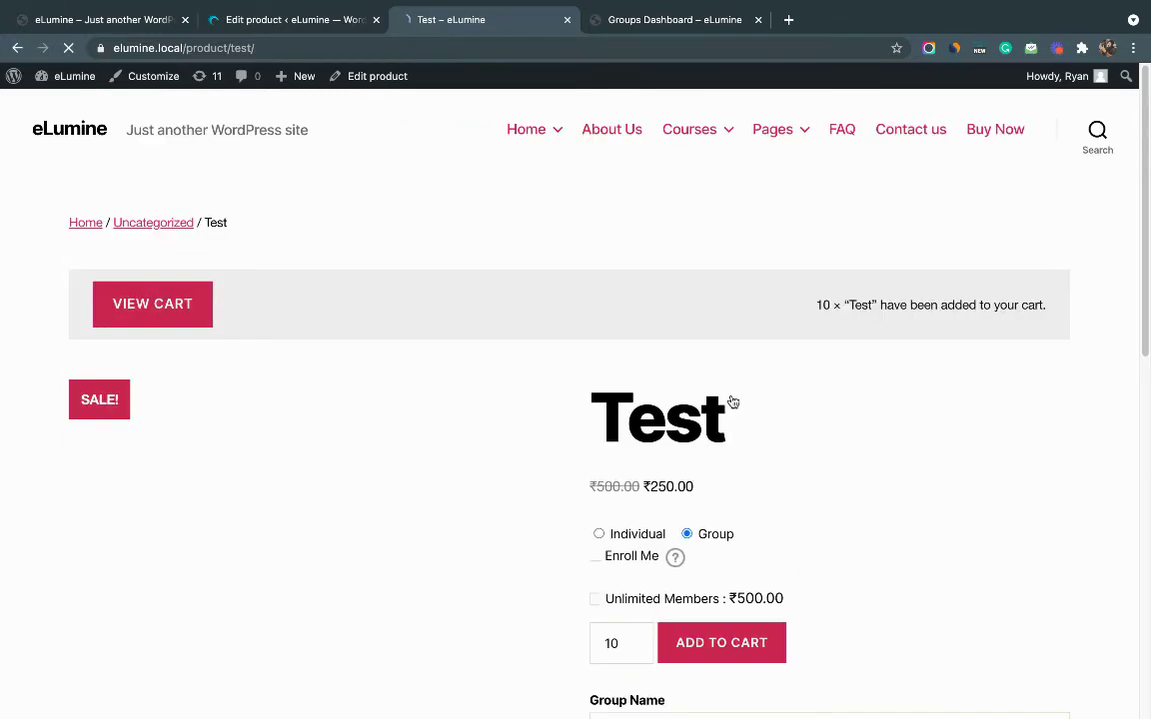
{"action": "left_click", "coordinate": [160, 318]}
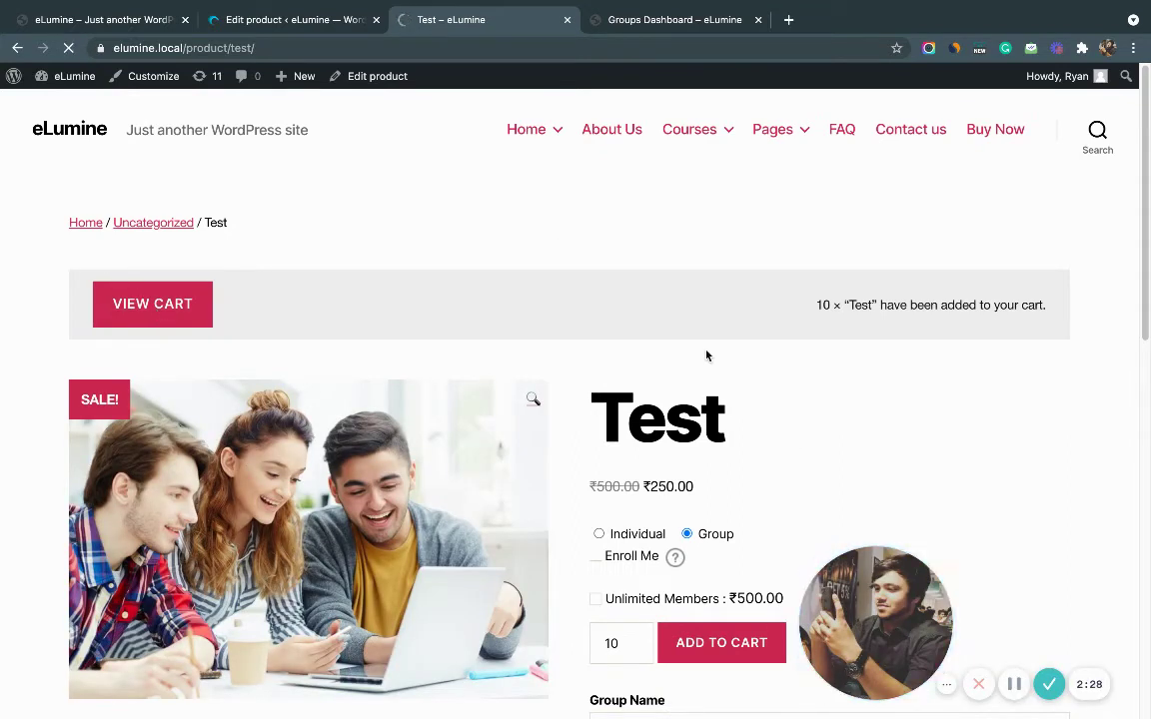
{"action": "scroll", "coordinate": [707, 355], "scroll_direction": "down", "scroll_amount": 4}
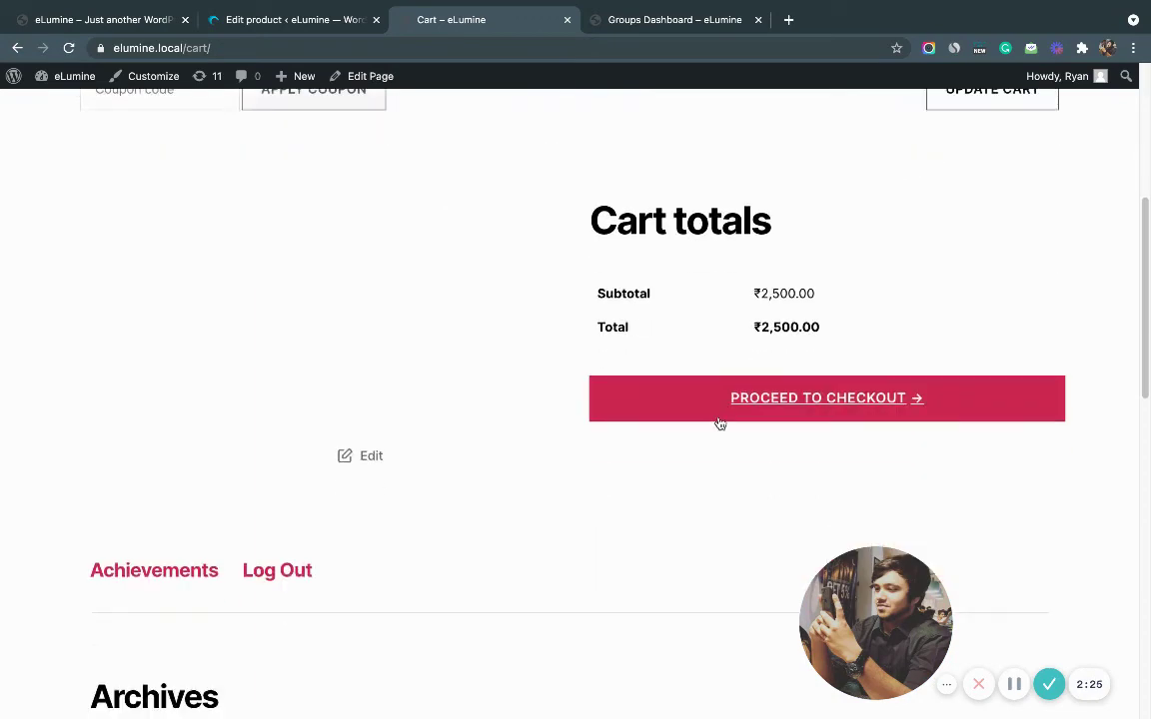
- Check out and place the ₹2,500.00 cash-on-delivery order
{"action": "left_click", "coordinate": [748, 408]}
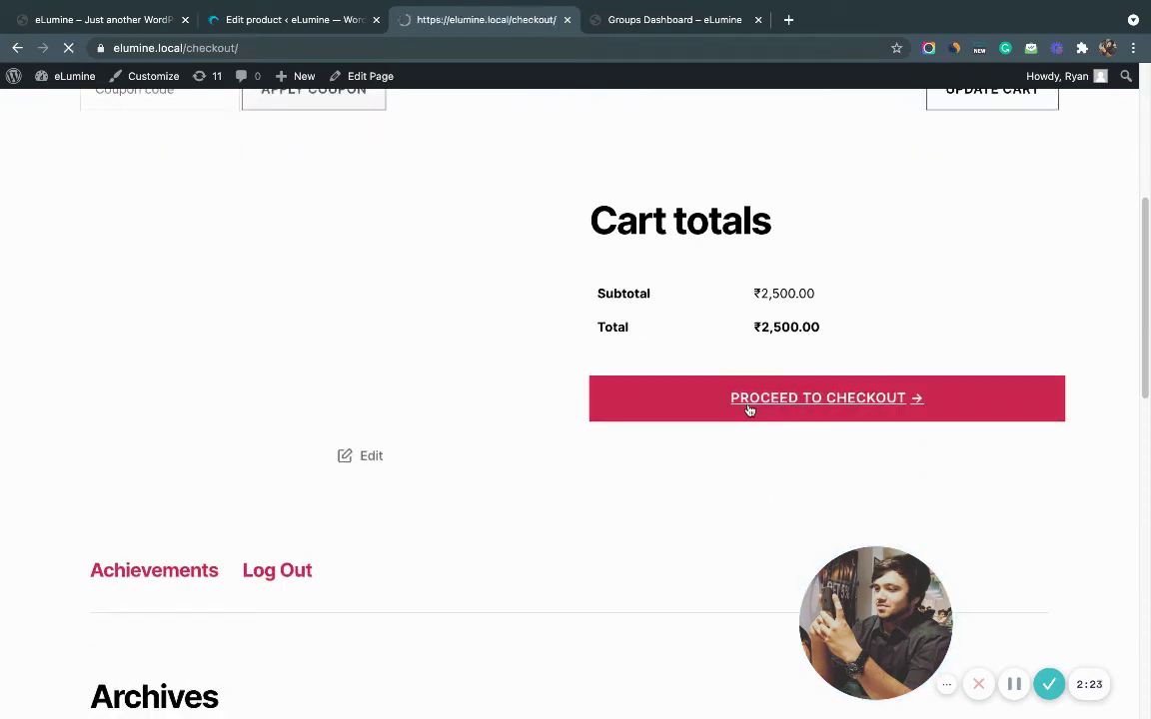
{"action": "scroll", "coordinate": [586, 489], "scroll_direction": "down", "scroll_amount": 8}
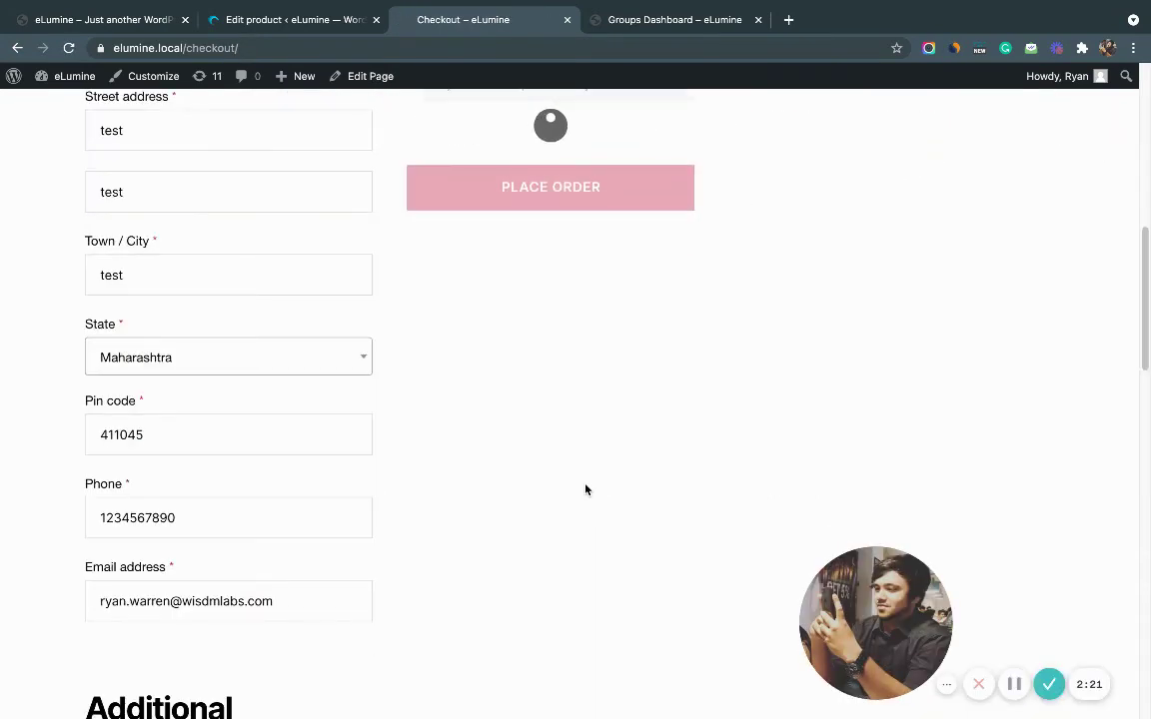
{"action": "scroll", "coordinate": [580, 470], "scroll_direction": "up", "scroll_amount": 3}
{"action": "left_click", "coordinate": [537, 374]}
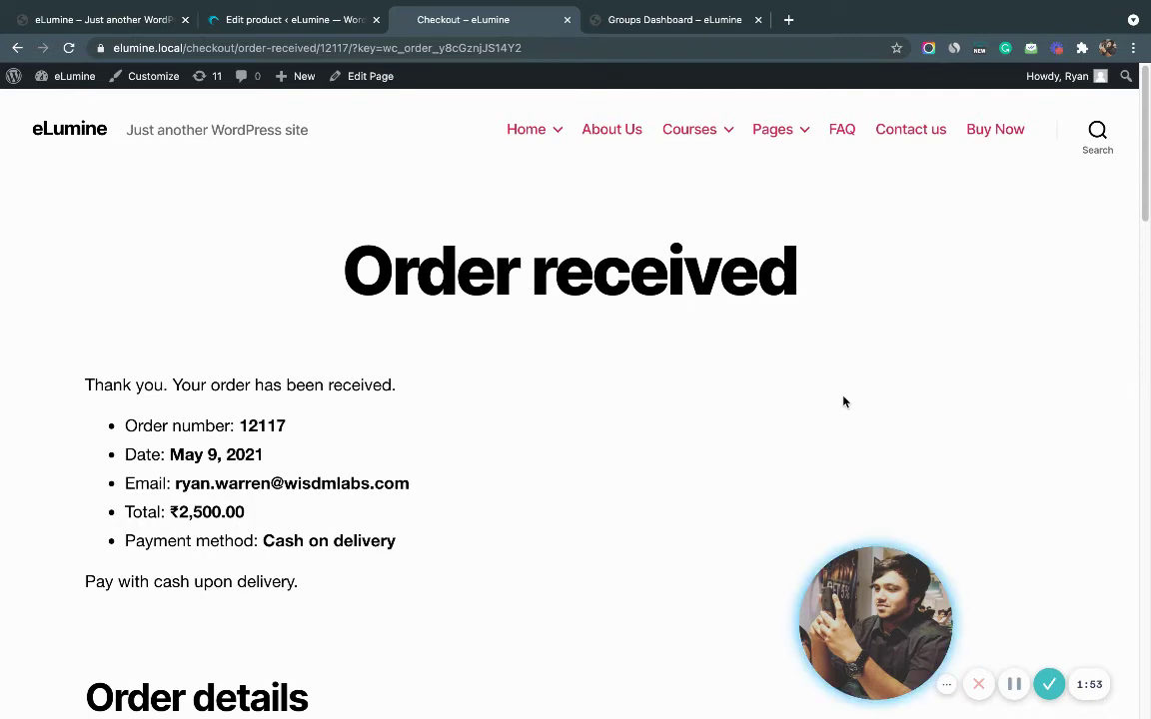
- Follow Proceed to Group from the order-received page to the Groups Dashboard
{"action": "scroll", "coordinate": [844, 402], "scroll_direction": "down", "scroll_amount": 10}
{"action": "scroll", "coordinate": [844, 402], "scroll_direction": "down", "scroll_amount": 3}
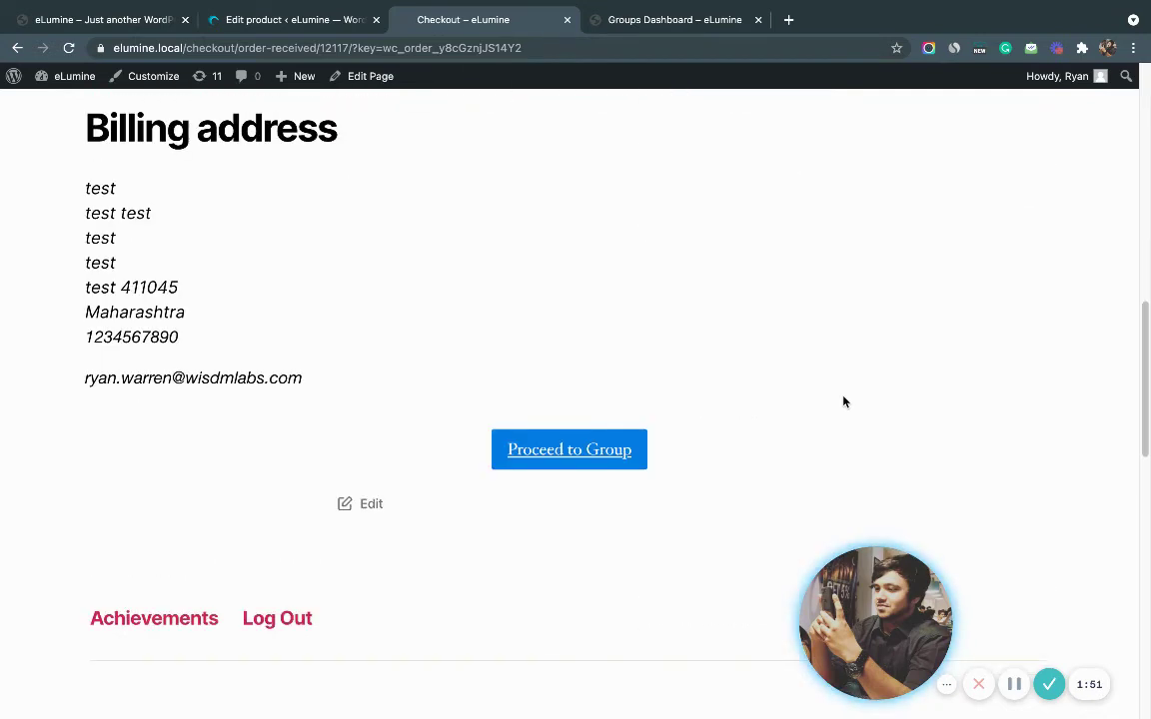
{"action": "scroll", "coordinate": [843, 401], "scroll_direction": "up", "scroll_amount": 12}
{"action": "scroll", "coordinate": [844, 402], "scroll_direction": "down", "scroll_amount": 12}
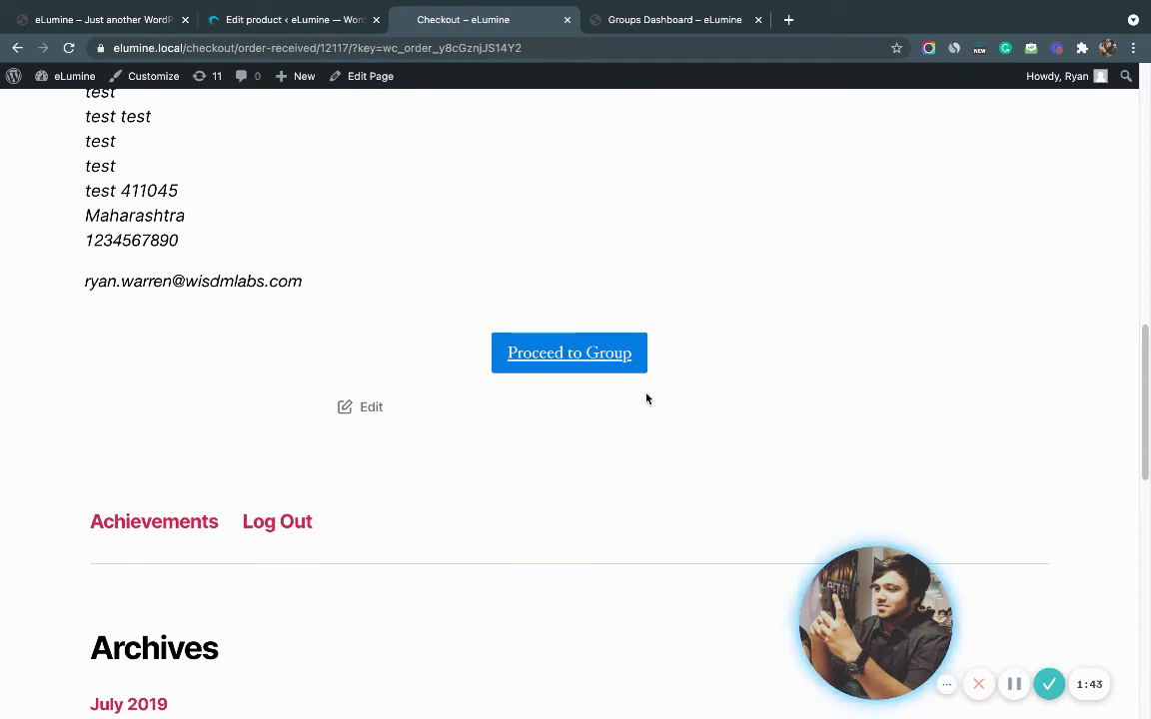
{"action": "left_click", "coordinate": [571, 363]}
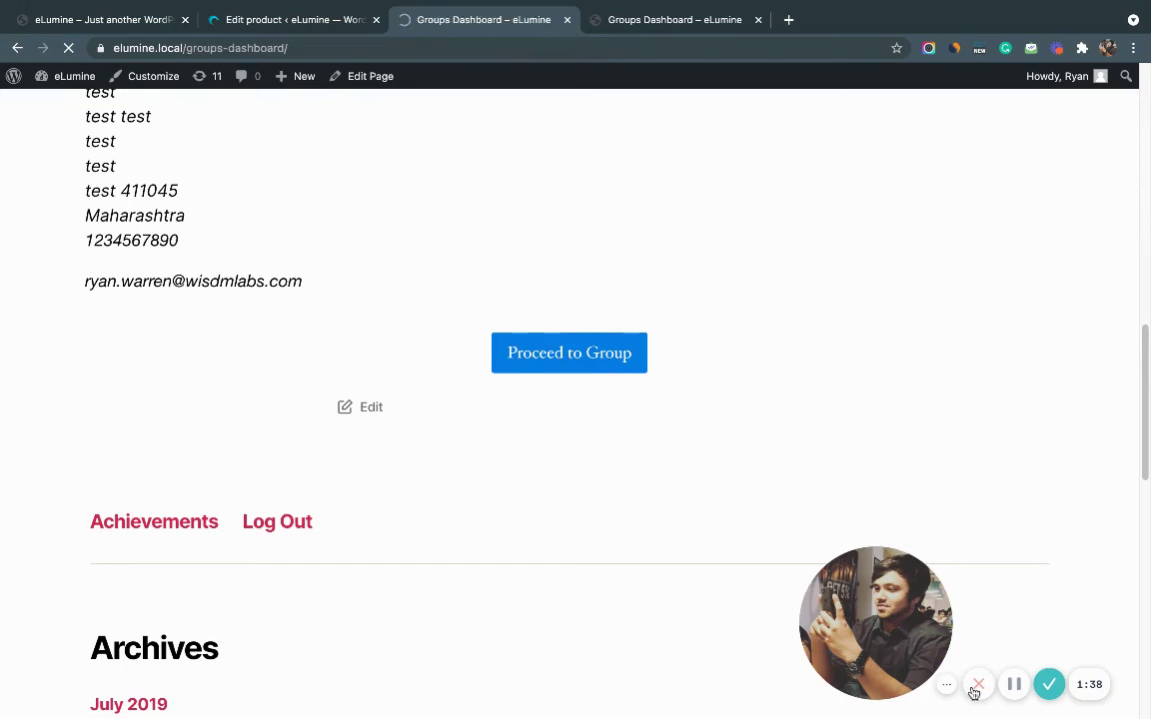
- Open the new Test group, showing 10 / 10 registrations left and no enrolled users
{"action": "scroll", "coordinate": [1017, 695], "scroll_direction": "down", "scroll_amount": 3}
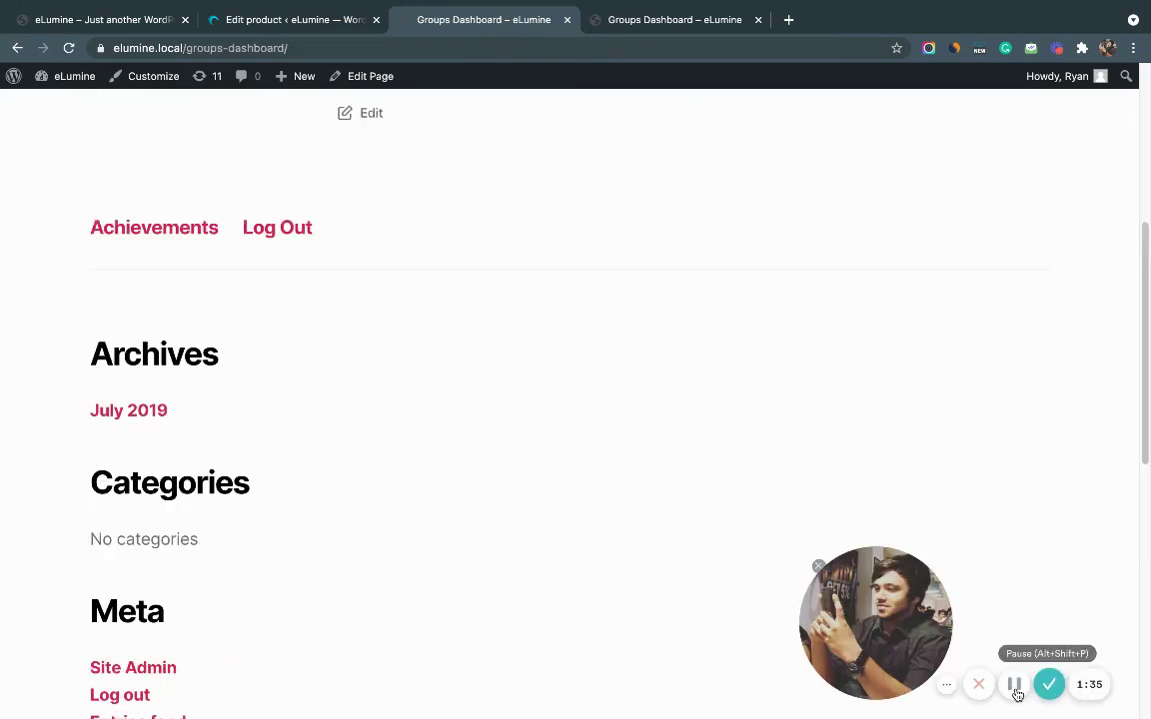
{"action": "scroll", "coordinate": [415, 502], "scroll_direction": "up", "scroll_amount": 4}
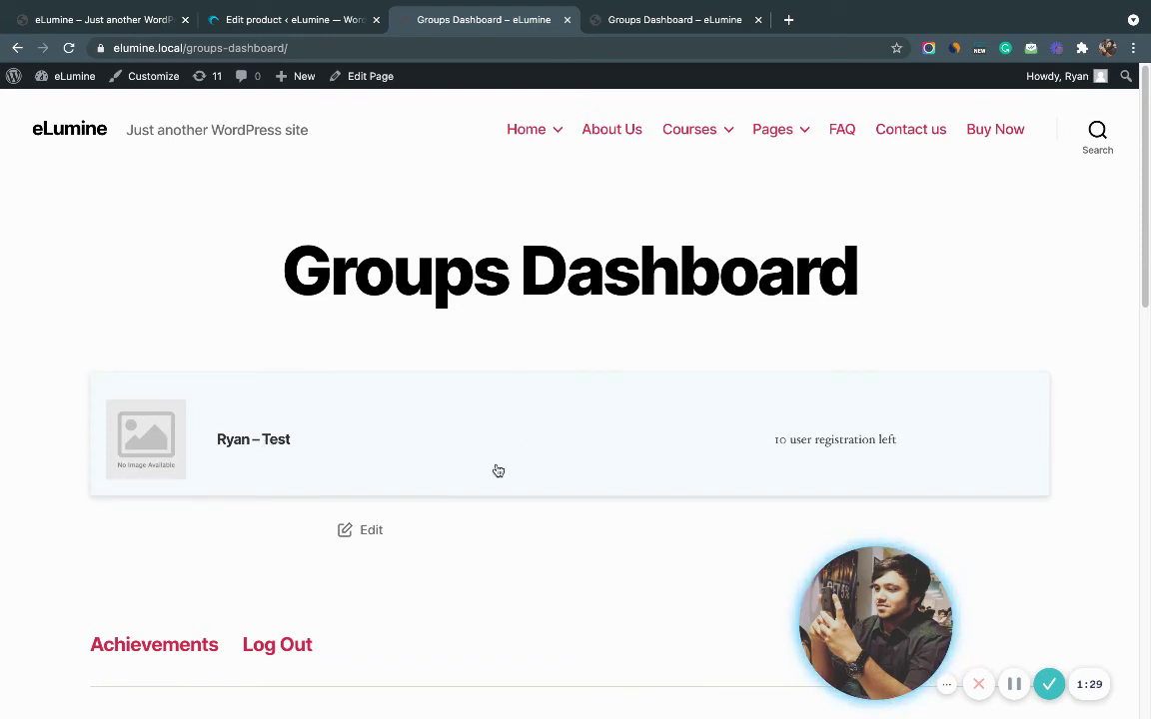
{"action": "left_click", "coordinate": [560, 439]}
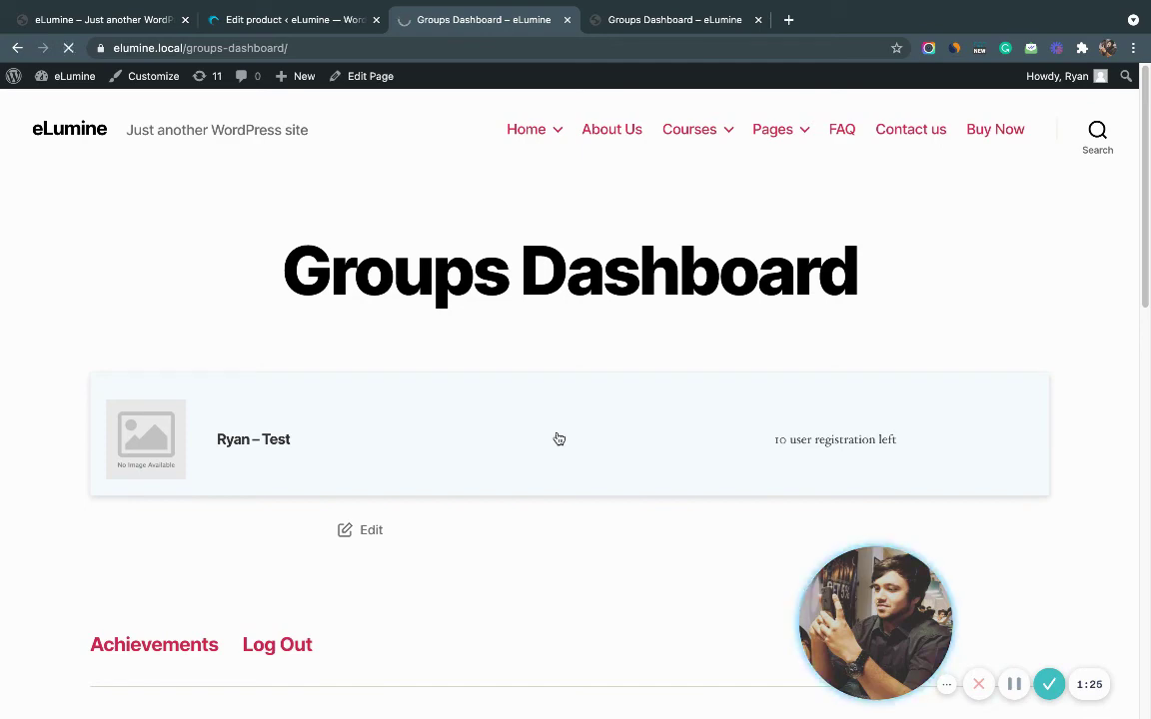
{"action": "scroll", "coordinate": [557, 437], "scroll_direction": "down", "scroll_amount": 4}
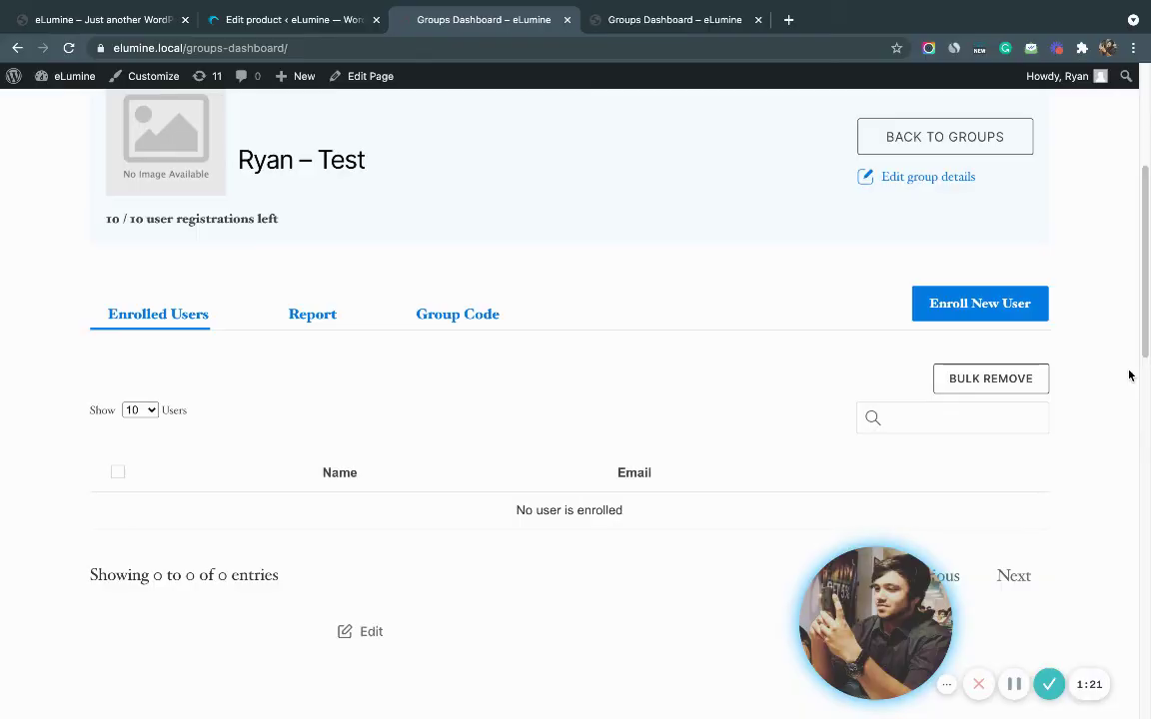
{"action": "left_click", "coordinate": [457, 317]}
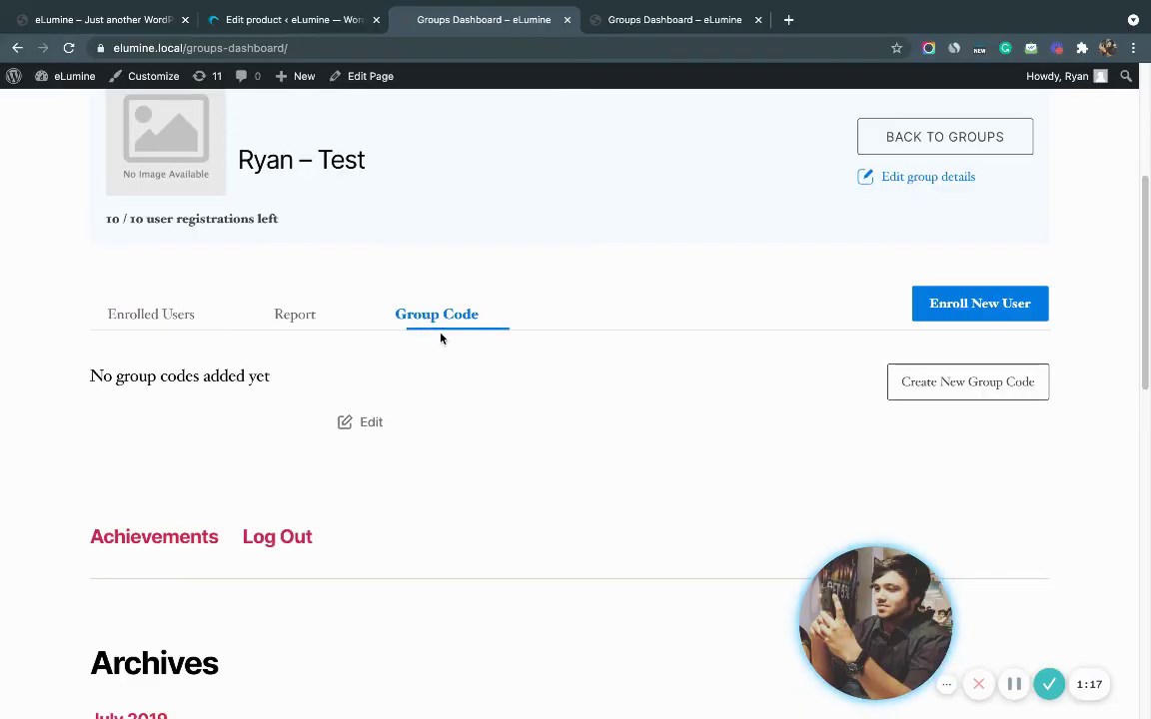
{"action": "left_click", "coordinate": [299, 317]}
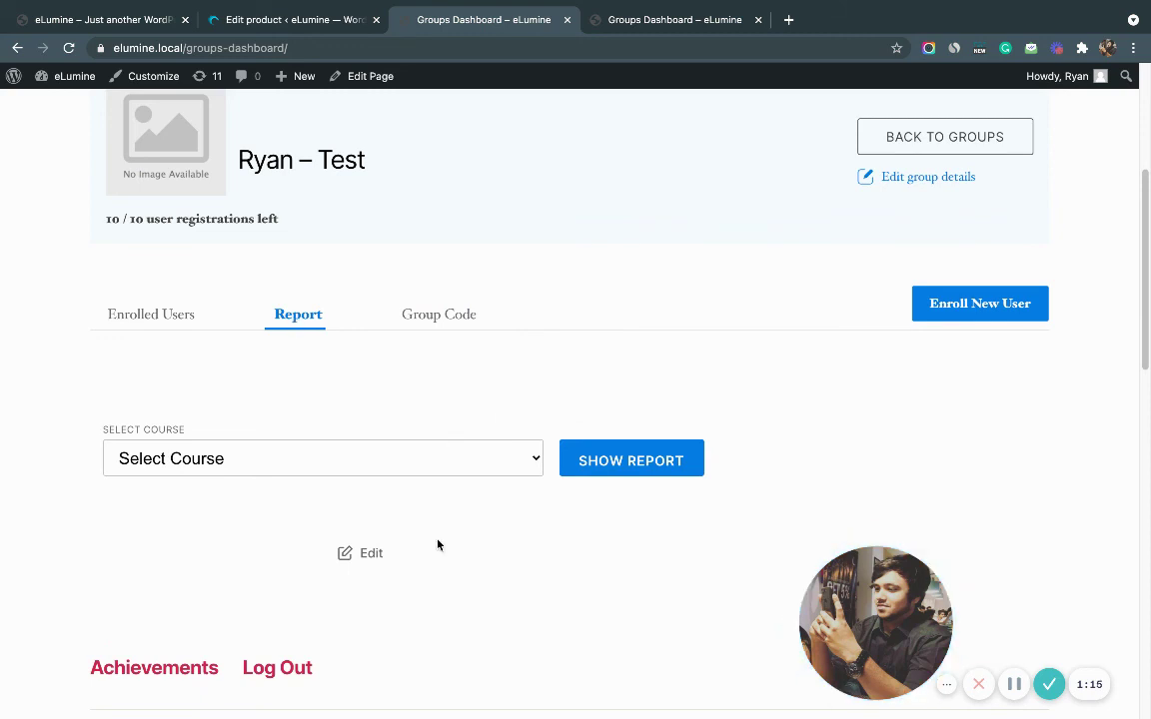
{"action": "left_click", "coordinate": [140, 316]}
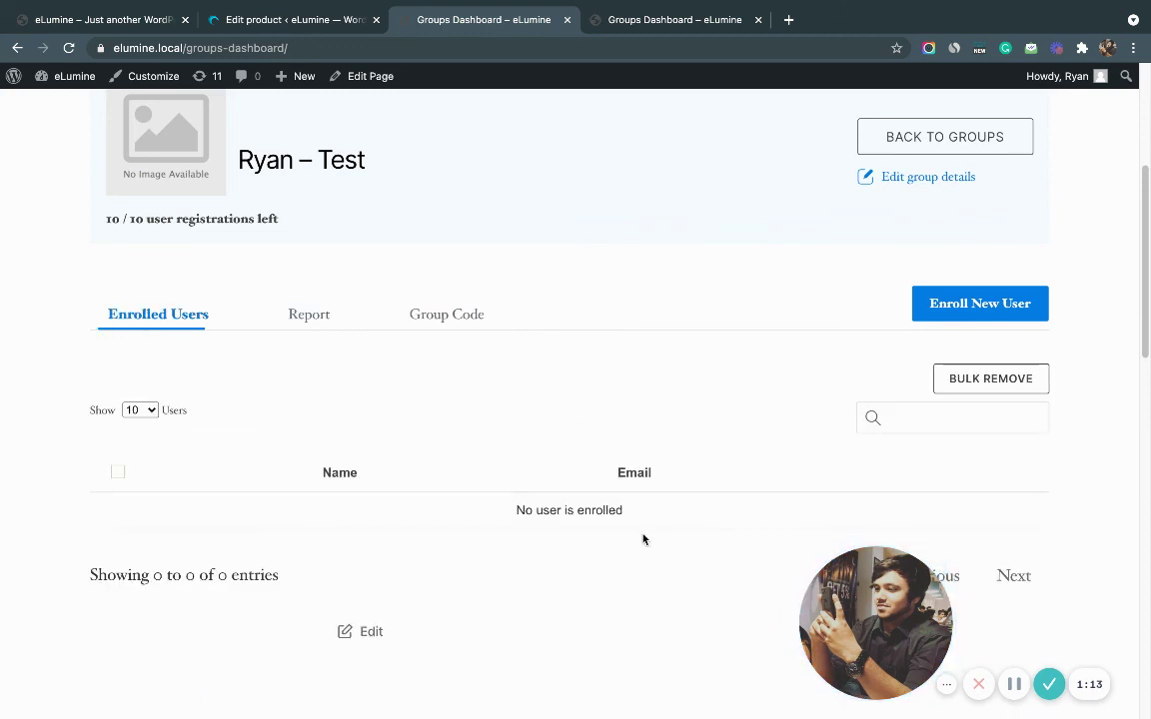
{"action": "scroll", "coordinate": [643, 539], "scroll_direction": "up", "scroll_amount": 2}
{"action": "scroll", "coordinate": [643, 540], "scroll_direction": "down", "scroll_amount": 3}
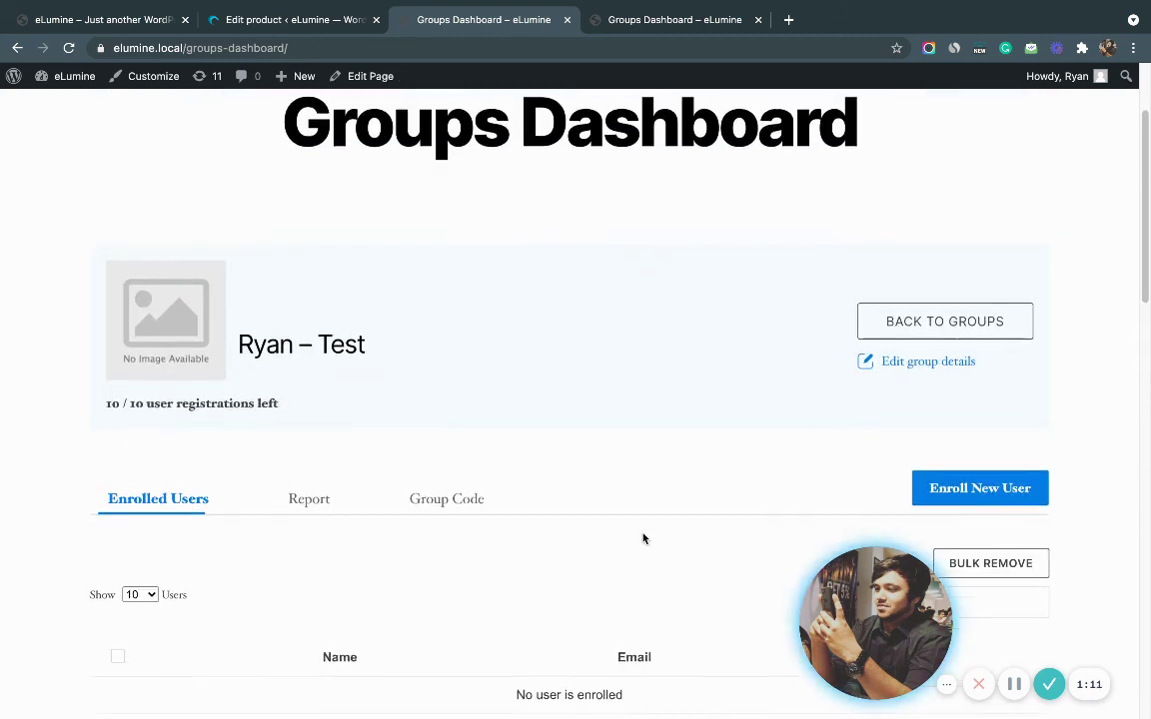
{"action": "scroll", "coordinate": [642, 539], "scroll_direction": "up", "scroll_amount": 4}
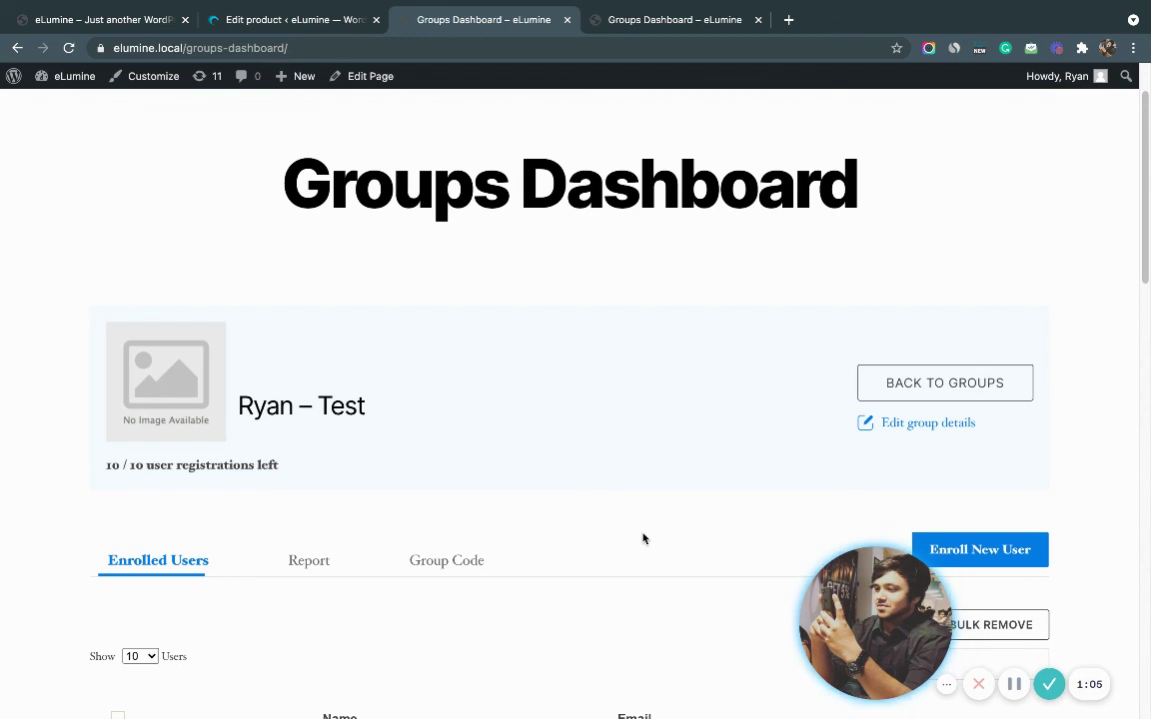
{"action": "scroll", "coordinate": [643, 525], "scroll_direction": "down", "scroll_amount": 1}
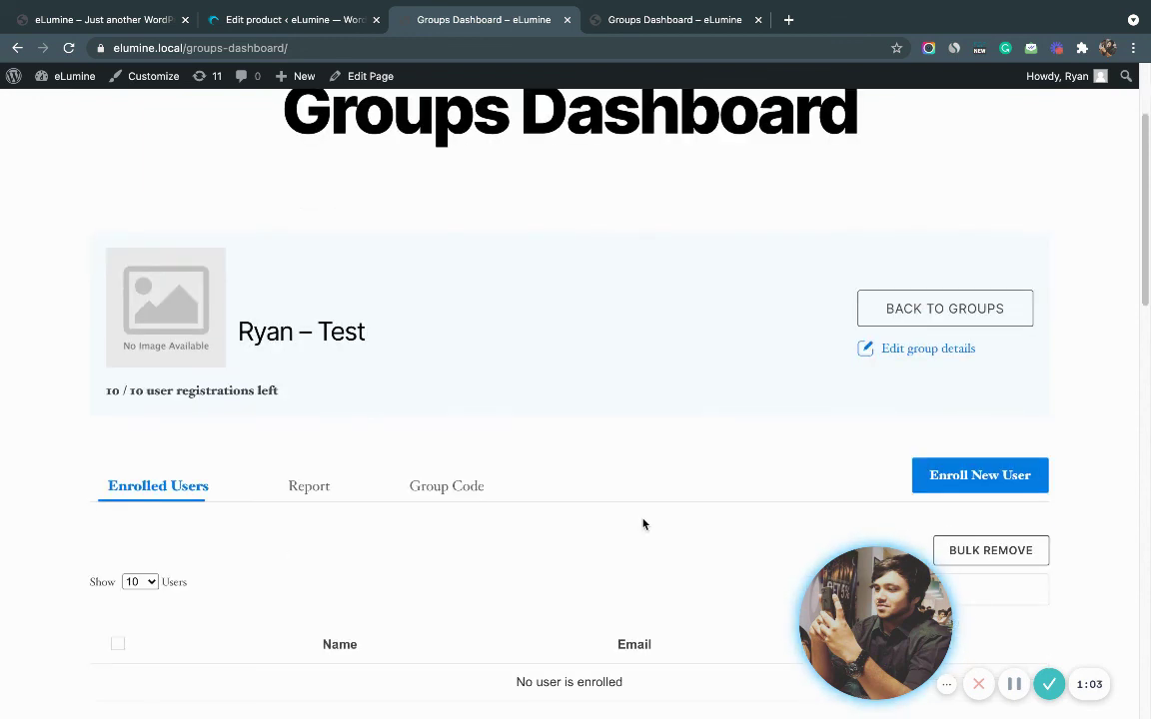